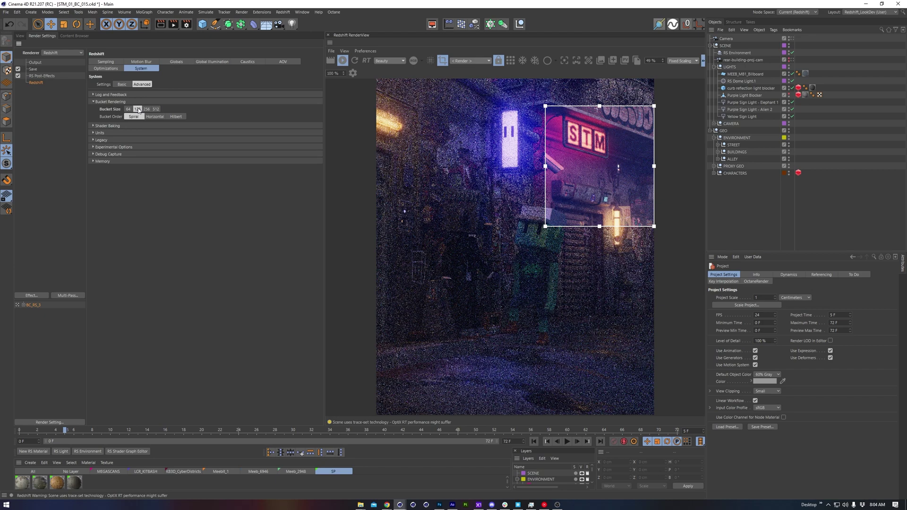
Step: Extend the render region up over the wall, label the snapshot and set Samples Max to 128
scroll(685, 131, up, 3)
drag(686, 131, 683, 116)
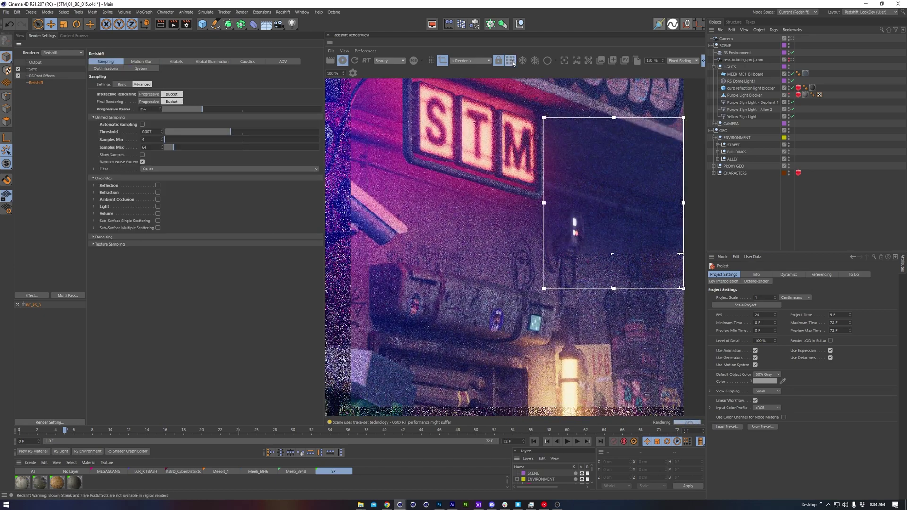
double_click(775, 311)
text(0.007/)
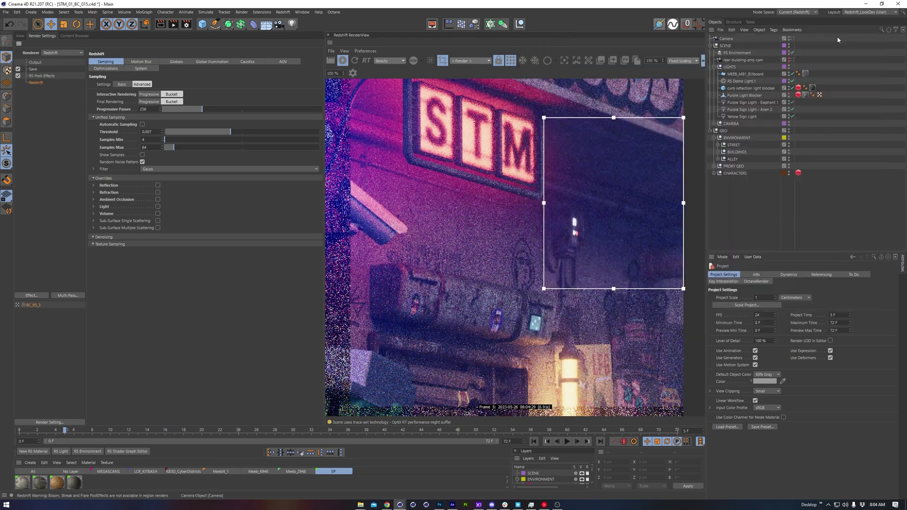
text(128)
key(Return)
Step: Rename the newest snapshot to 128 and raise Samples Max to 256
click(624, 60)
double_click(774, 312)
text(128)
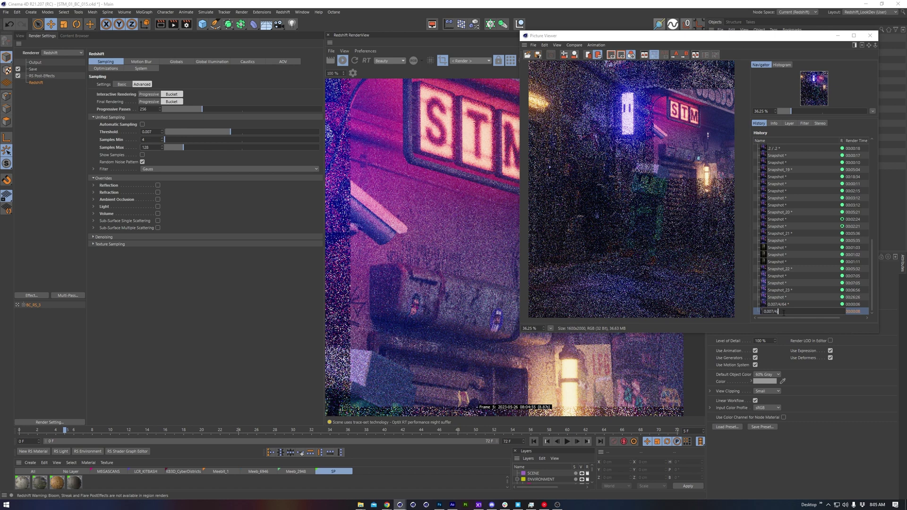
key(Return)
double_click(150, 148)
text(256)
key(Return)
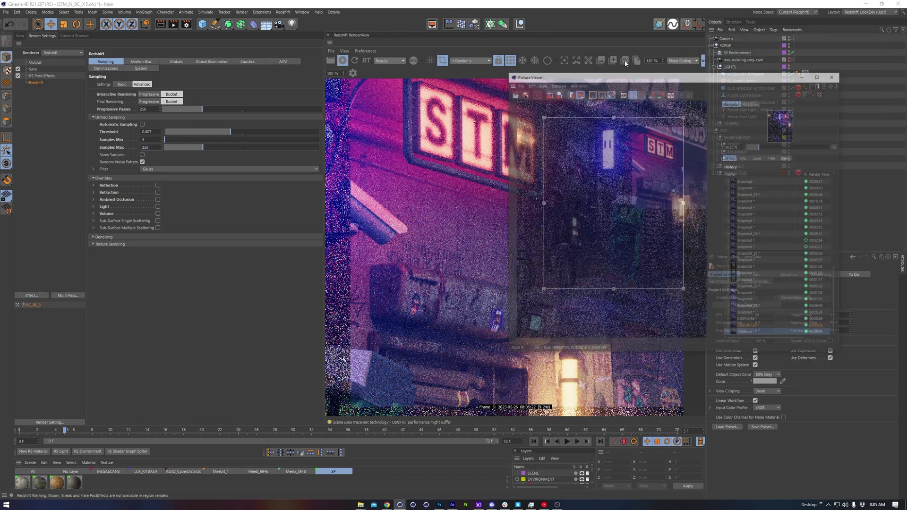
Step: Raise Samples Max to 512 and start naming that snapshot 0.007
double_click(150, 148)
text(512)
key(Return)
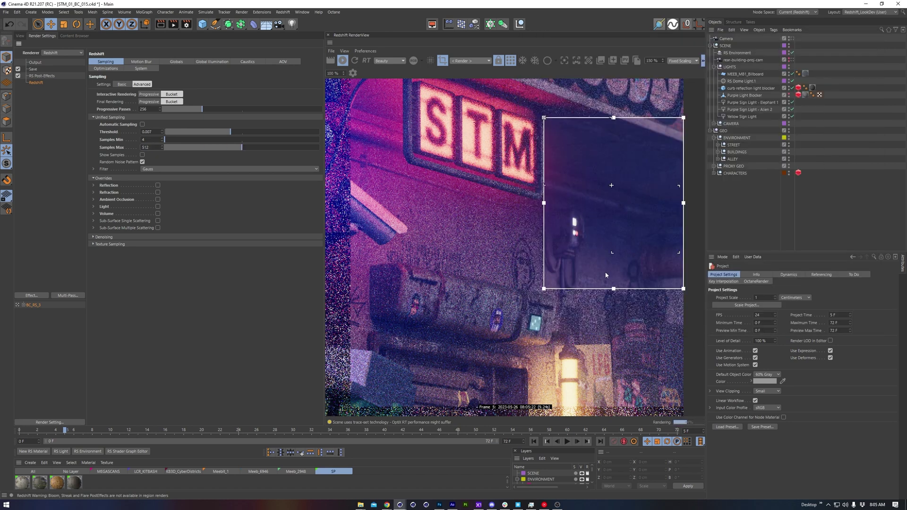
double_click(774, 311)
text(0.007)
Step: Enable the Volume sampling override with 2048 volume samples
click(625, 60)
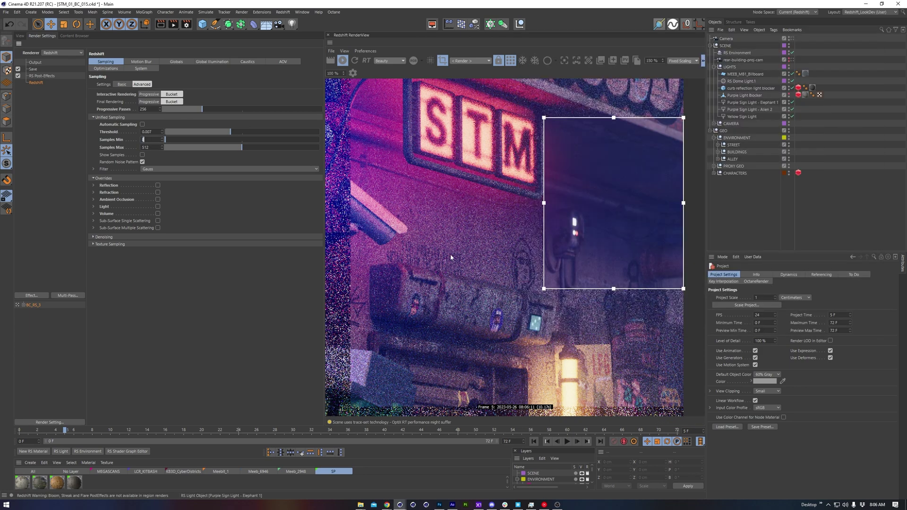
click(158, 213)
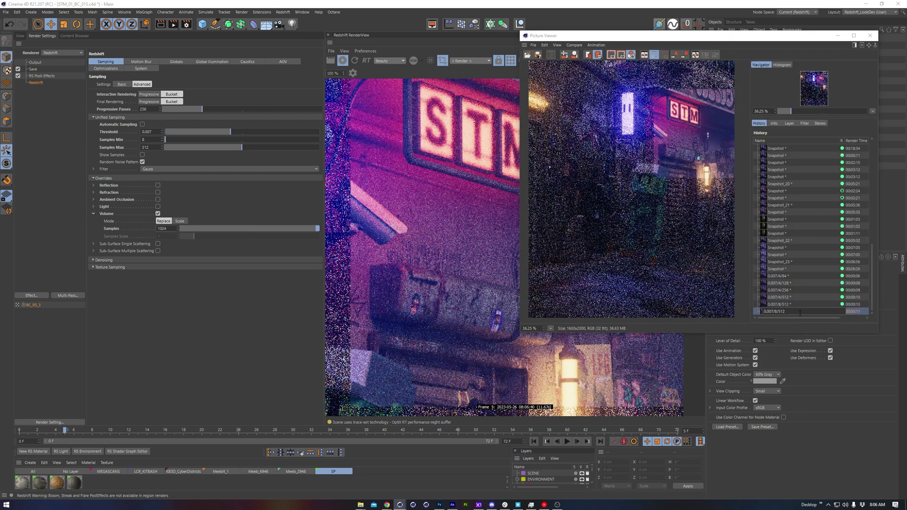
text(2)
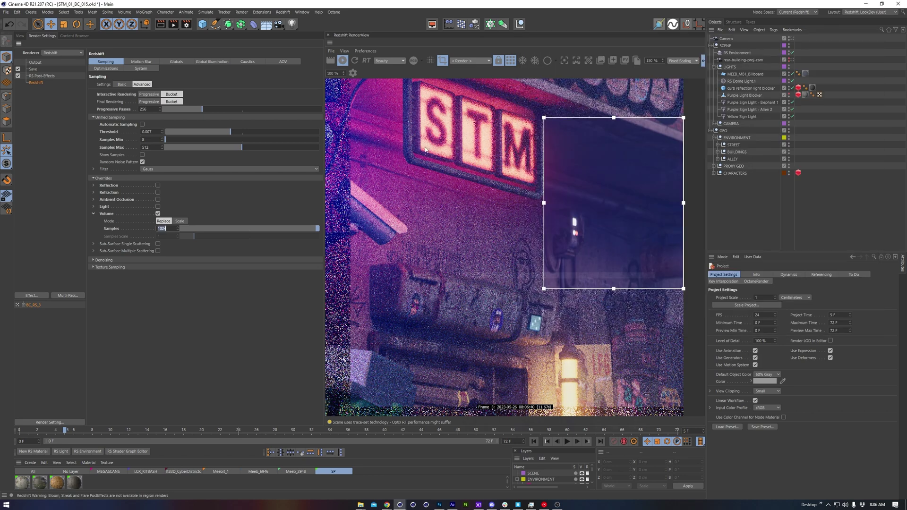
key(Return)
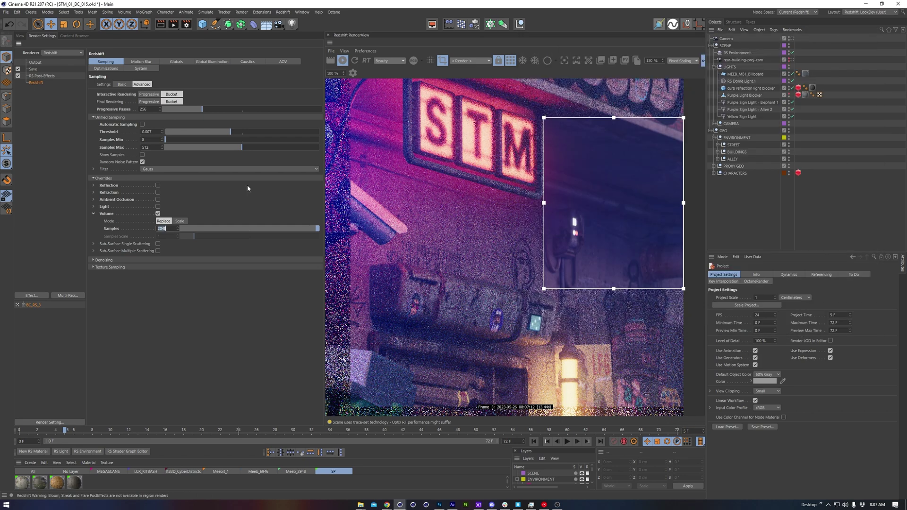
Step: Raise Samples Max to 1024 and name the new snapshot 1024
double_click(148, 147)
text(1024)
key(Return)
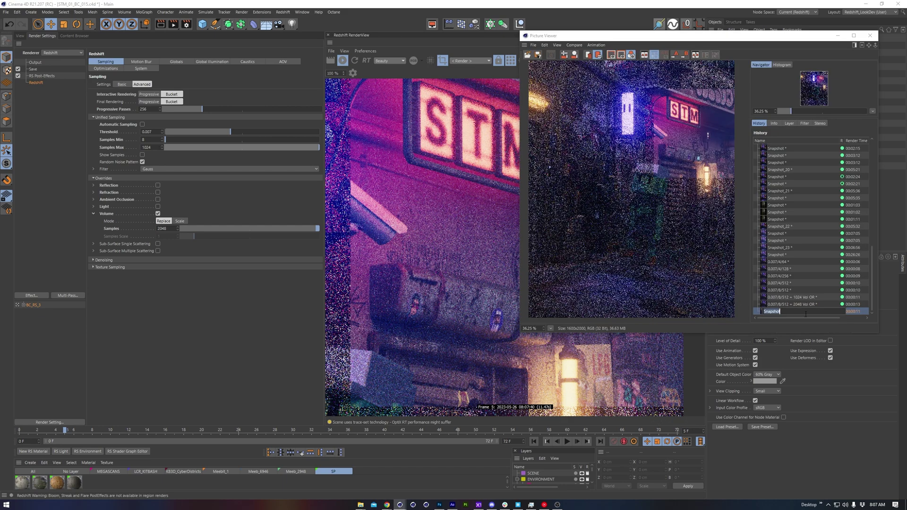
double_click(778, 311)
text(1024 Vol OR)
key(Return)
Step: Enlarge the snapshot viewer and step through snapshots, comparing against the 0.007/4/512 render
scroll(633, 189, up, 10)
drag(520, 332, 421, 416)
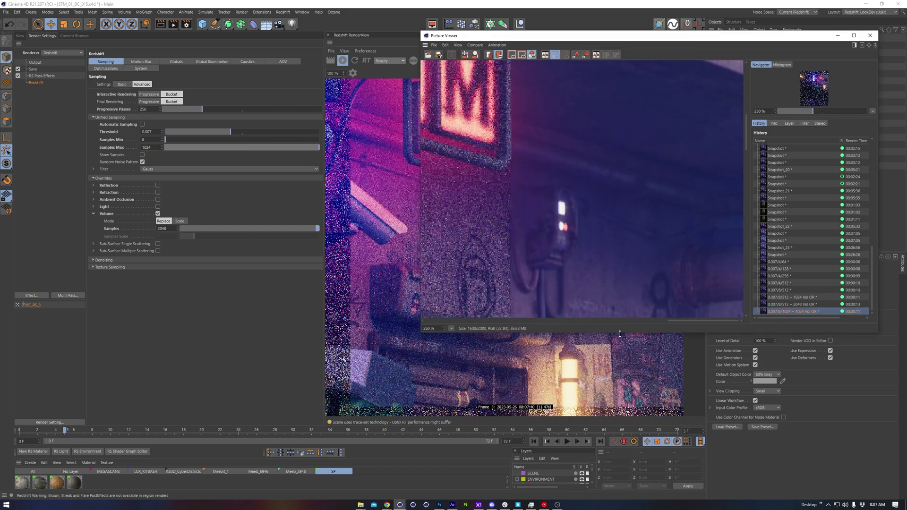
click(834, 368)
key(Down)
key(Down)
key(Down)
key(Down)
key(Up)
key(Up)
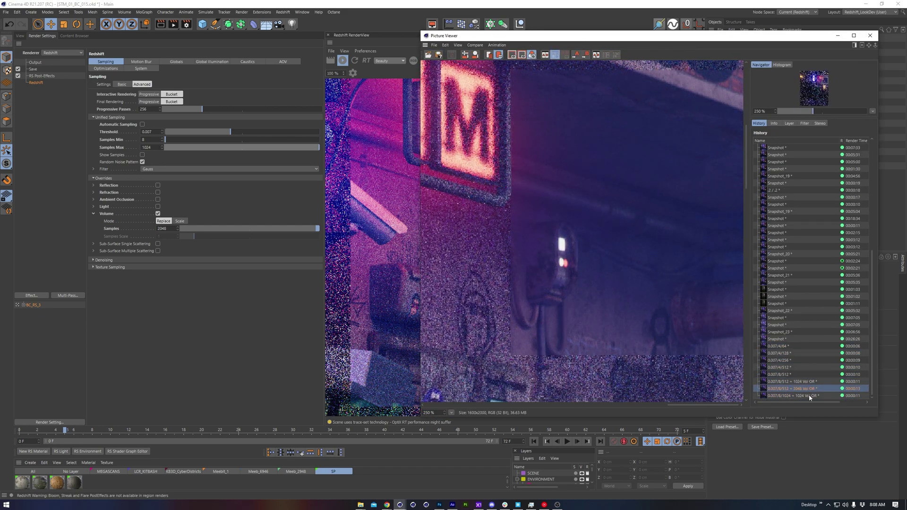
key(Down)
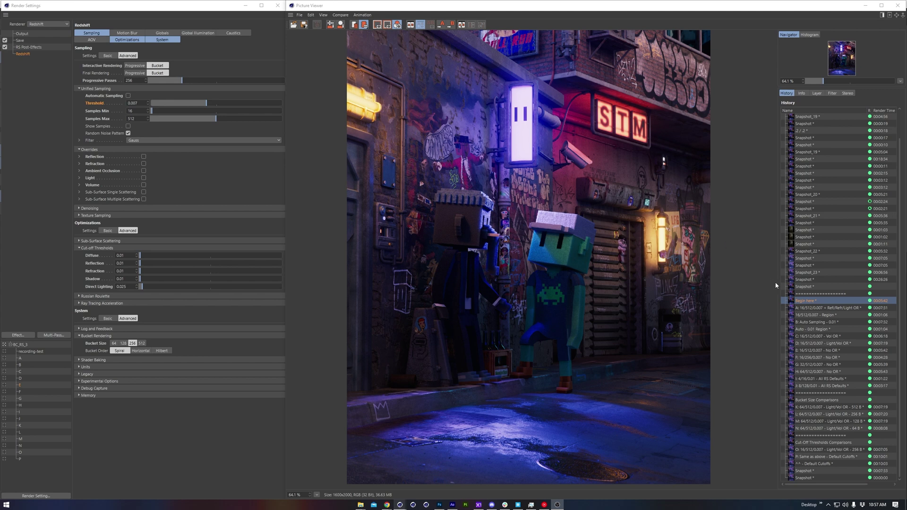
Step: Toggle between variant A's override render and Begin here, zoomed and panned over the wall, ending on A
click(807, 308)
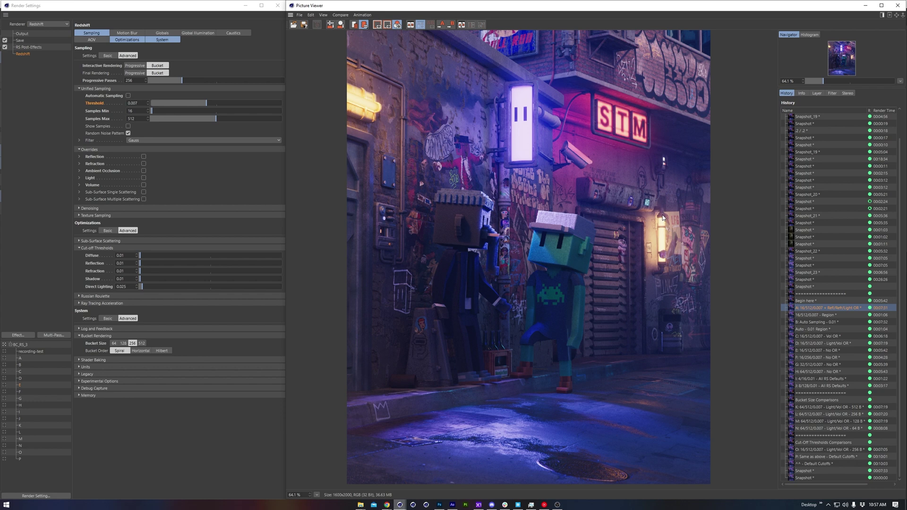
scroll(699, 136, up, 8)
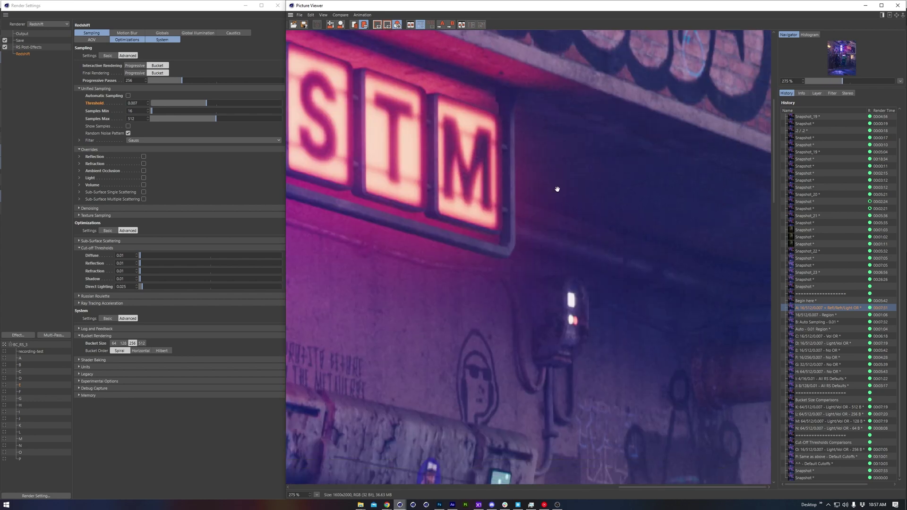
scroll(577, 229, up, 2)
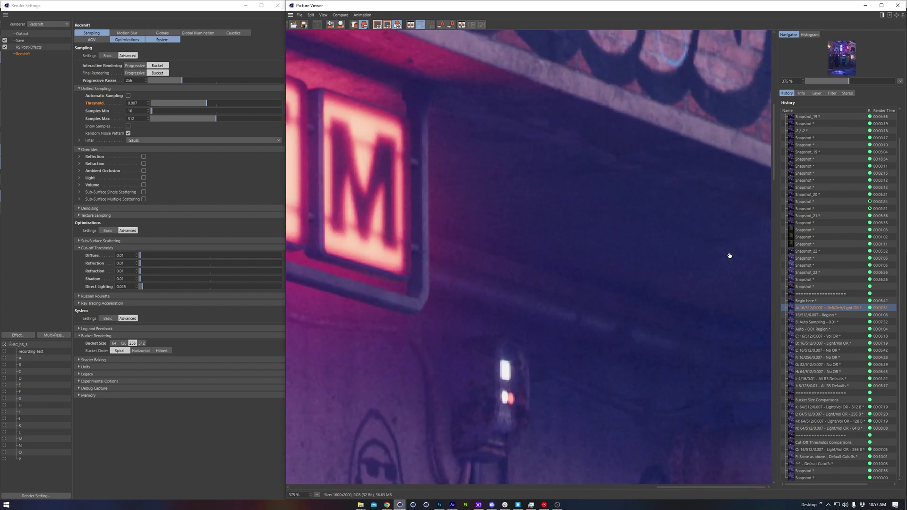
click(806, 301)
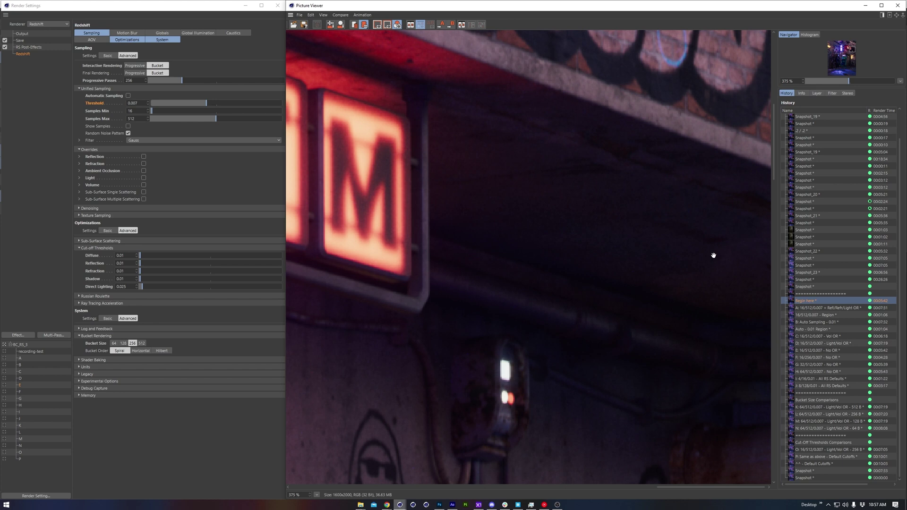
key(Down)
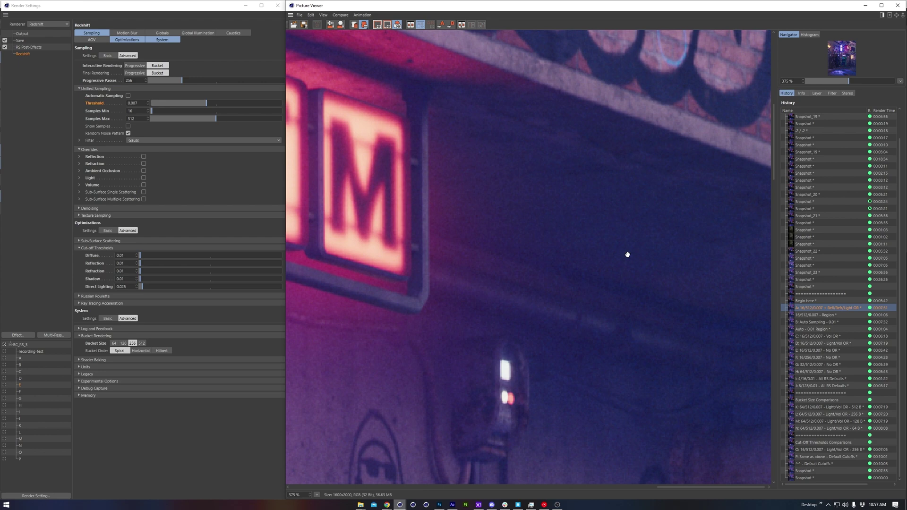
drag(622, 276, 626, 225)
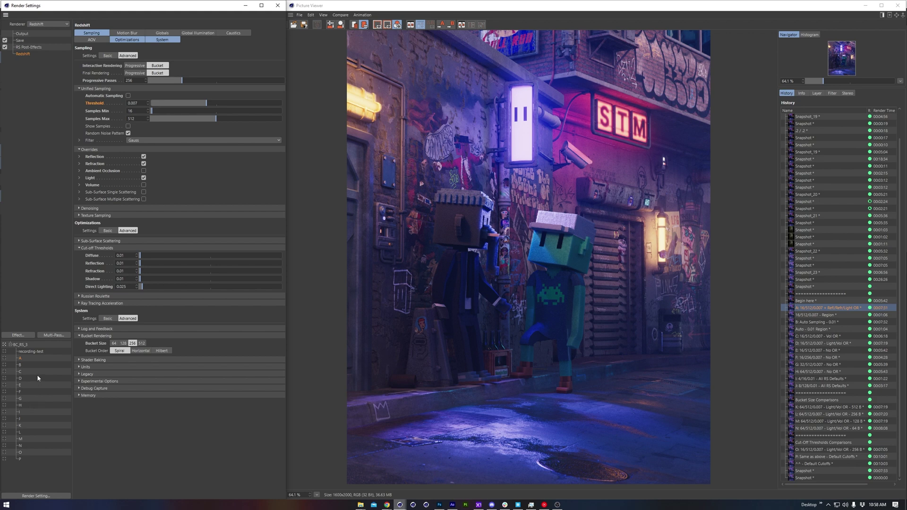
Step: Step past snapshot B (automatic sampling) to snapshot C with the volume override
key(Down)
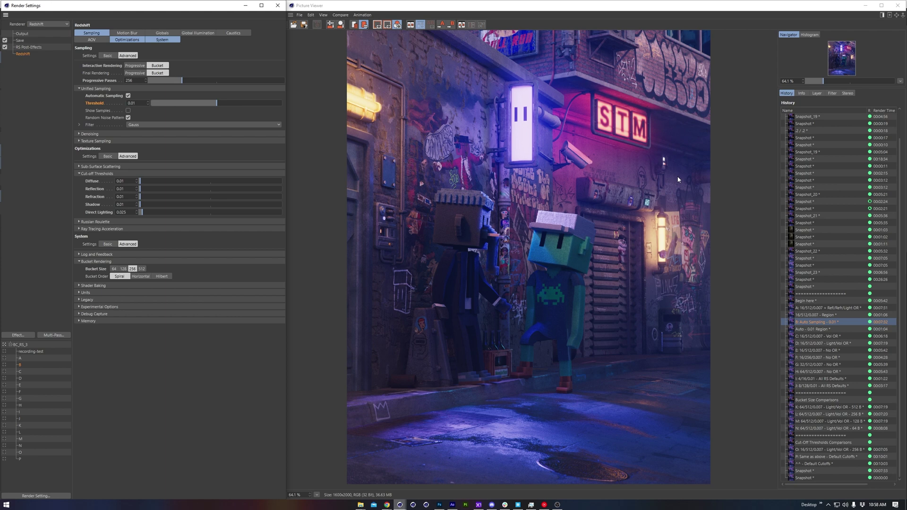
key(Down)
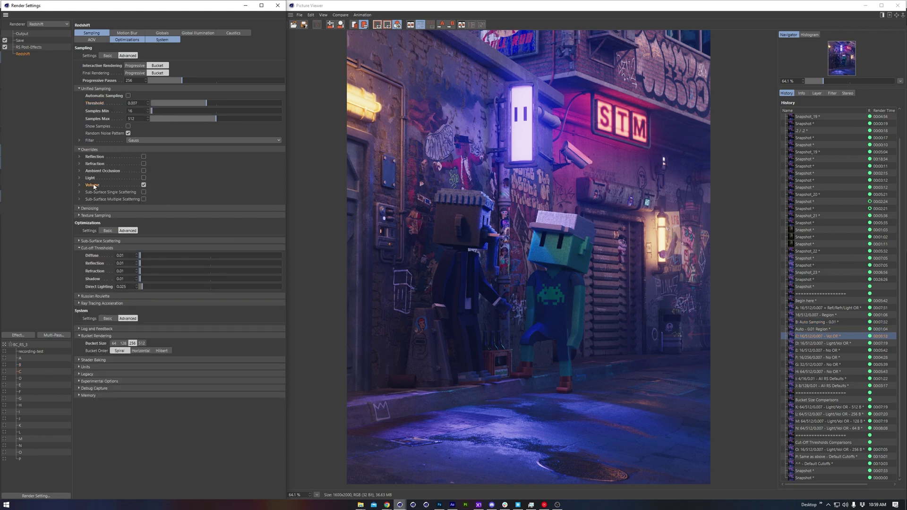
Step: Zoom into the STM sign and switch to snapshot D with light and volume overrides
click(733, 150)
scroll(732, 161, up, 5)
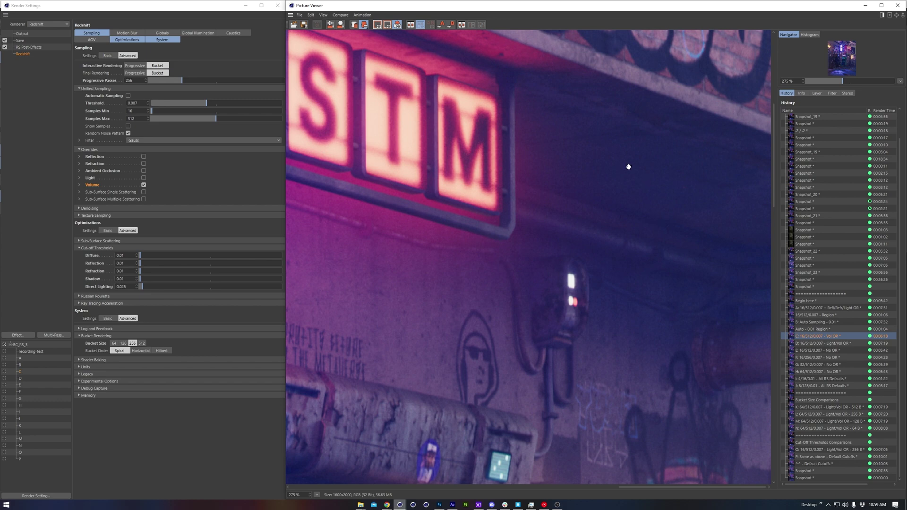
click(809, 342)
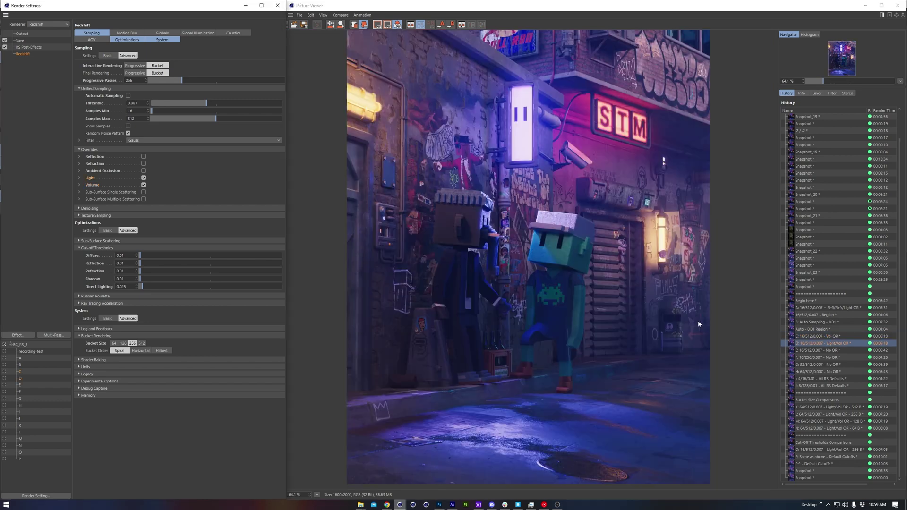
click(810, 342)
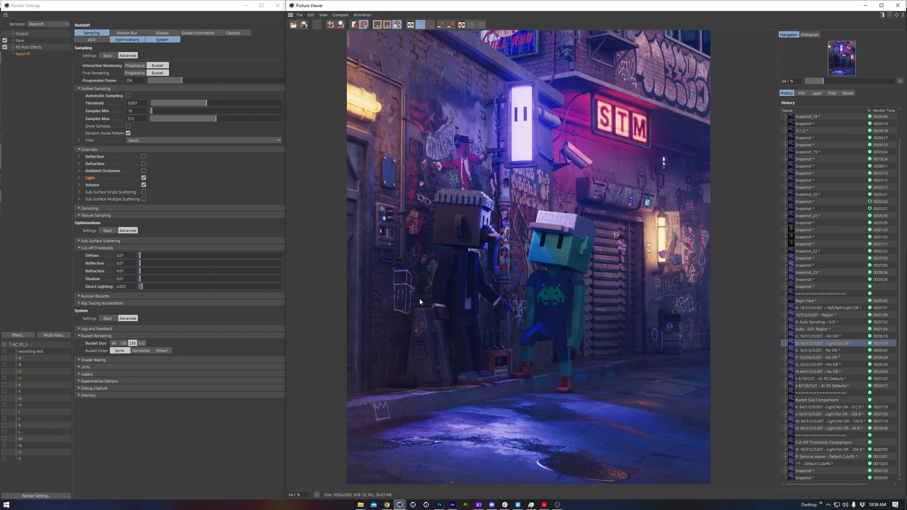
Step: Zoom into the left character's jacket and compare its noise in snapshot D
click(842, 336)
scroll(449, 276, up, 8)
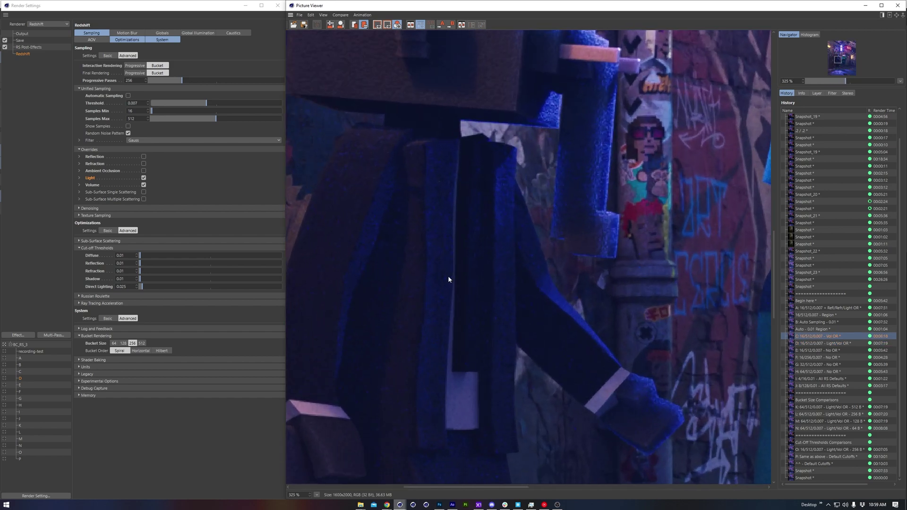
click(805, 344)
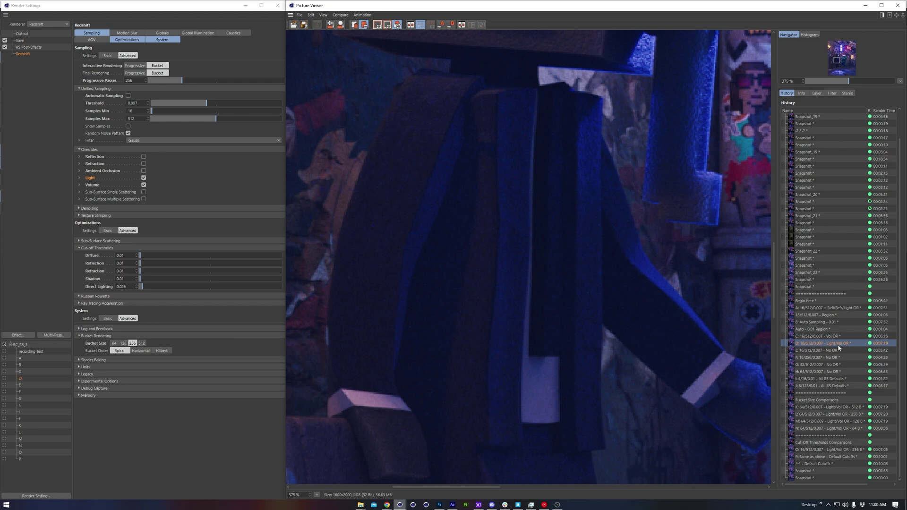
scroll(689, 340, down, 10)
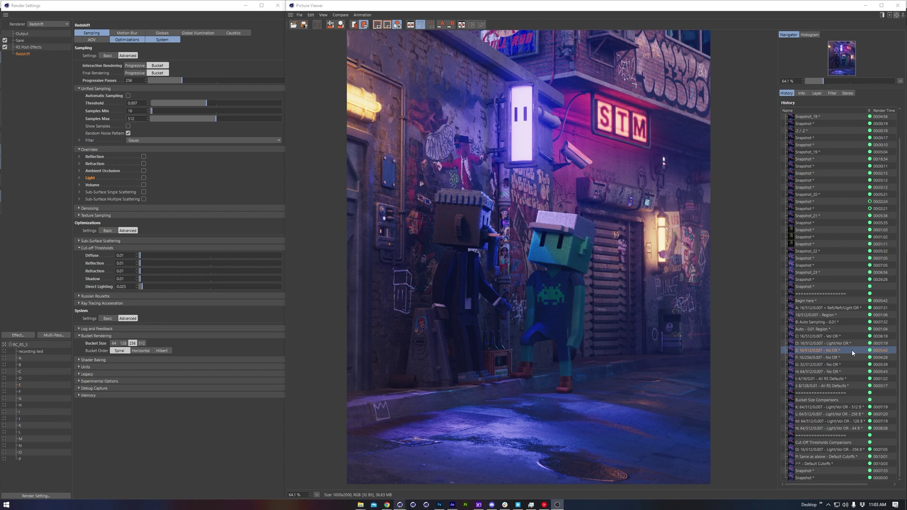
Step: Zoom into the wall near the STM sign and step to snapshot F
click(132, 103)
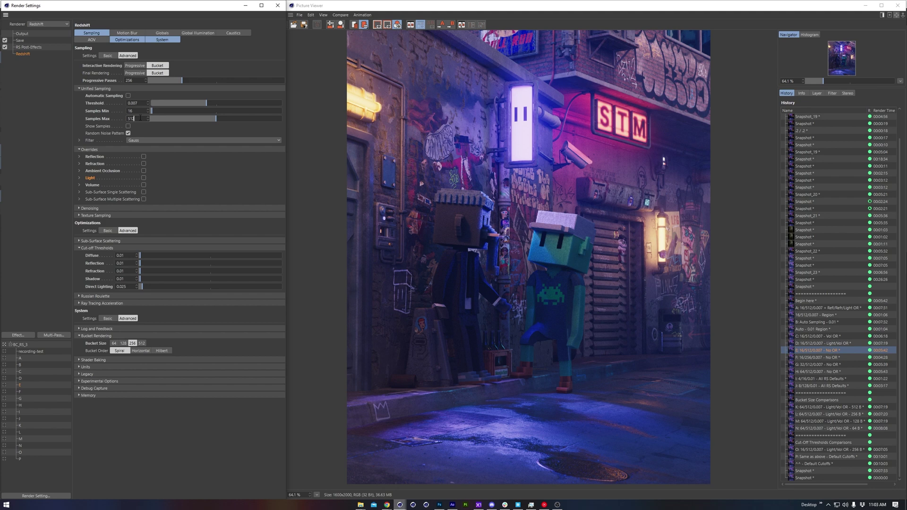
click(674, 141)
scroll(674, 141, up, 10)
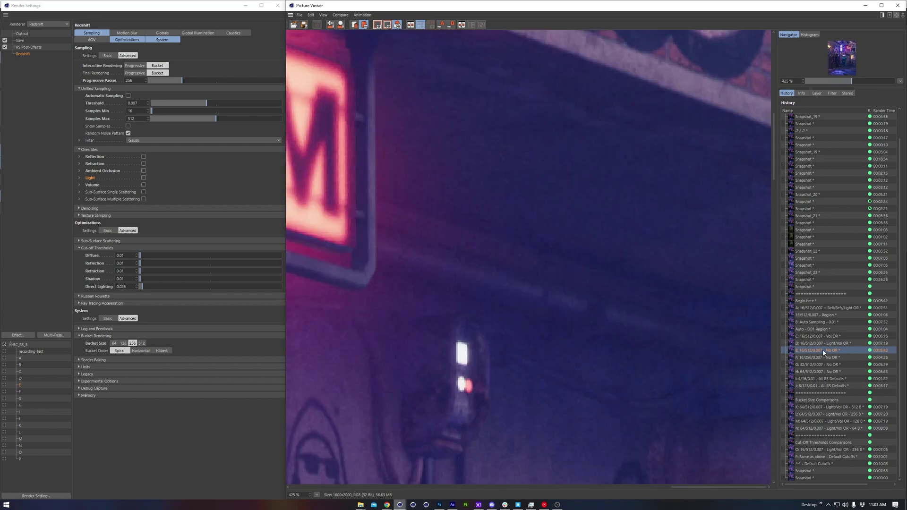
key(Down)
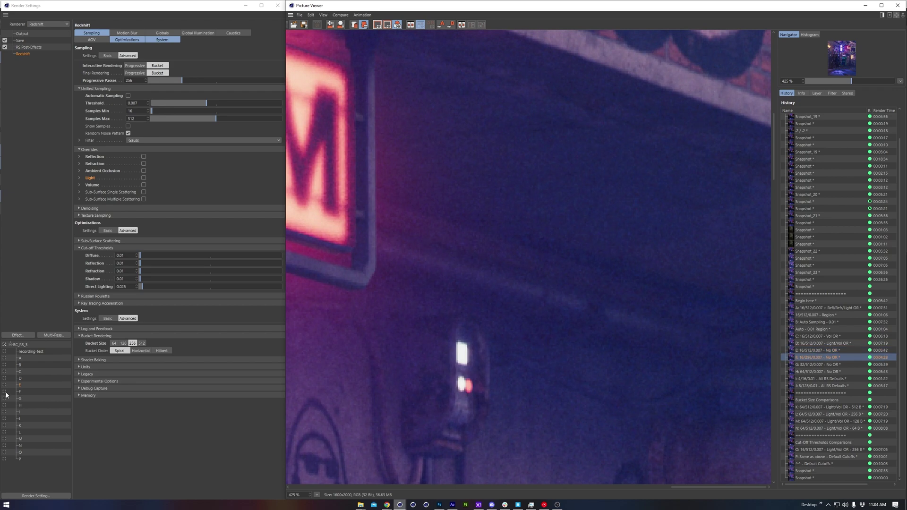
Step: Load snapshots G and H with 32 and 64 minimum samples
key(Down)
click(20, 399)
key(Down)
click(20, 405)
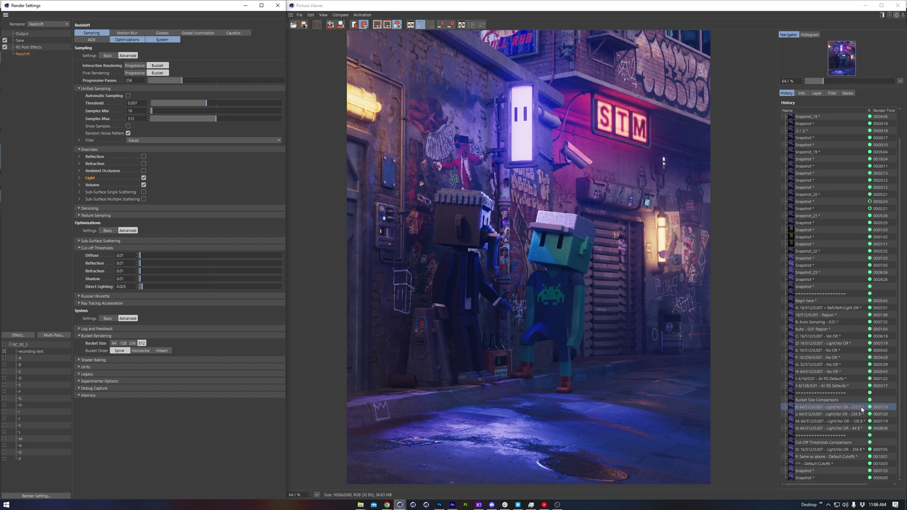
Step: Load snapshot N with bucket size 64
click(865, 428)
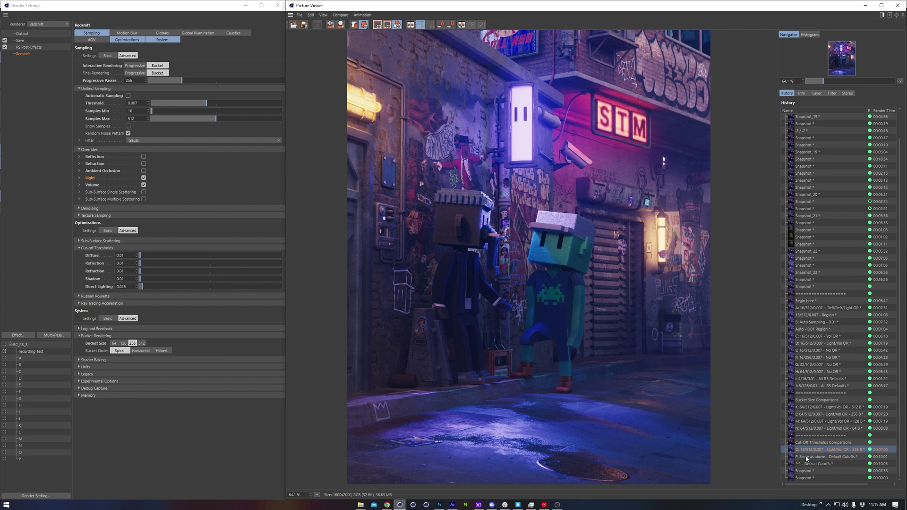
Step: Compare snapshot P (default cut-offs) against O on a jacket close-up, ending on P
click(813, 457)
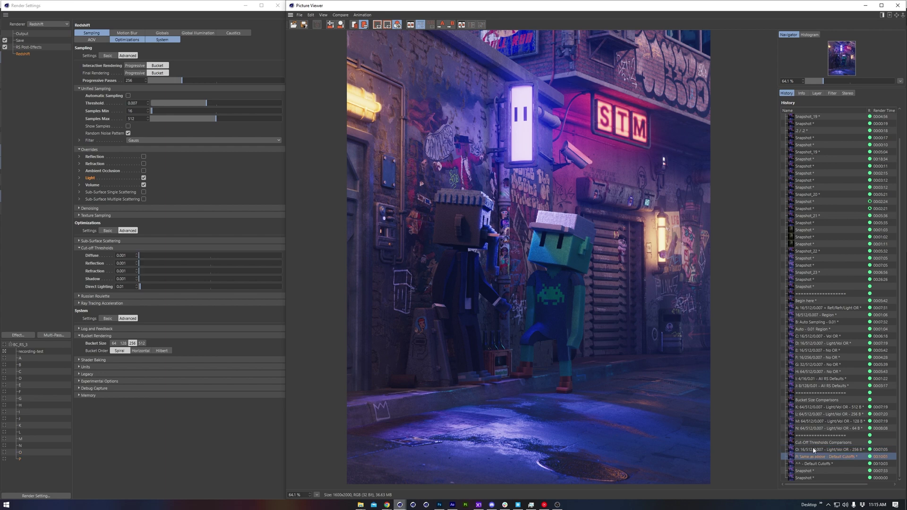
scroll(454, 279, up, 10)
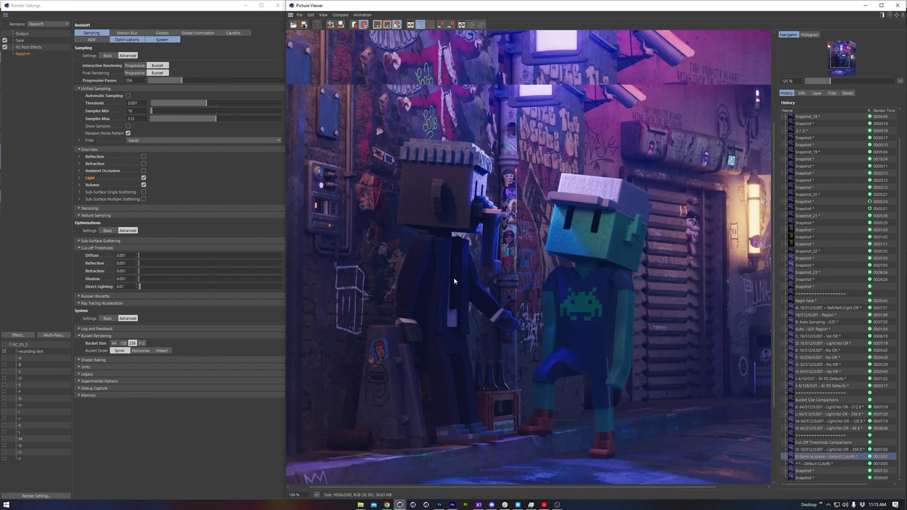
drag(486, 255, 502, 239)
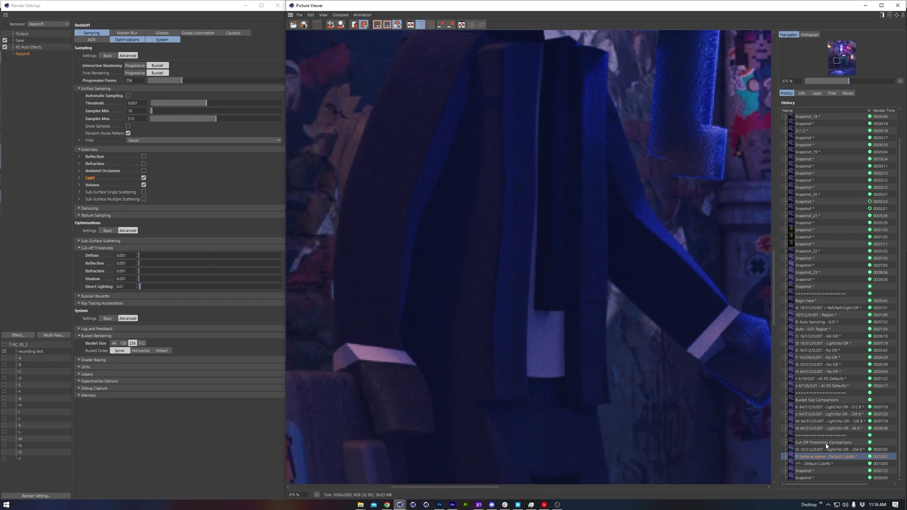
click(809, 450)
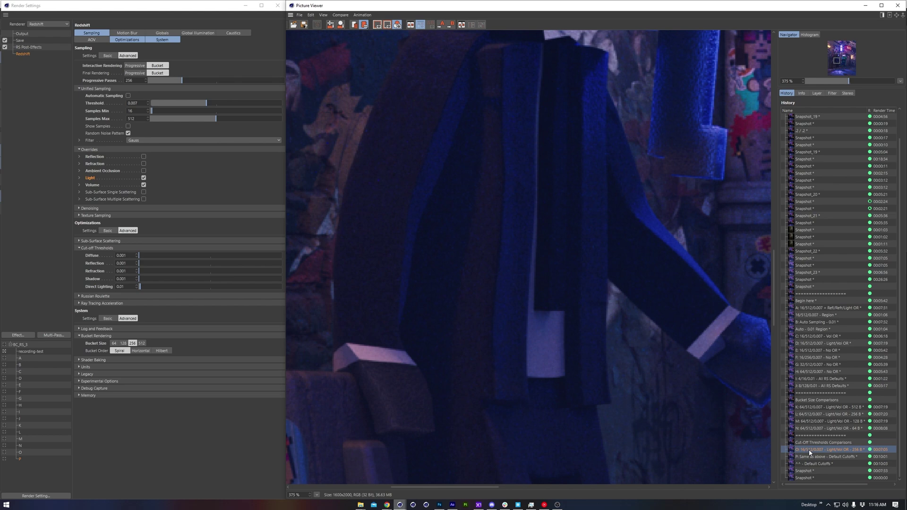
click(808, 456)
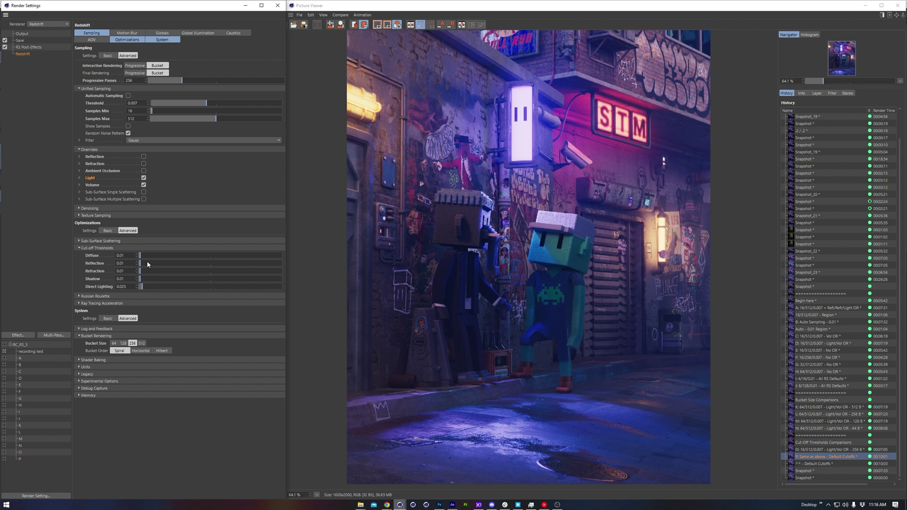
click(890, 458)
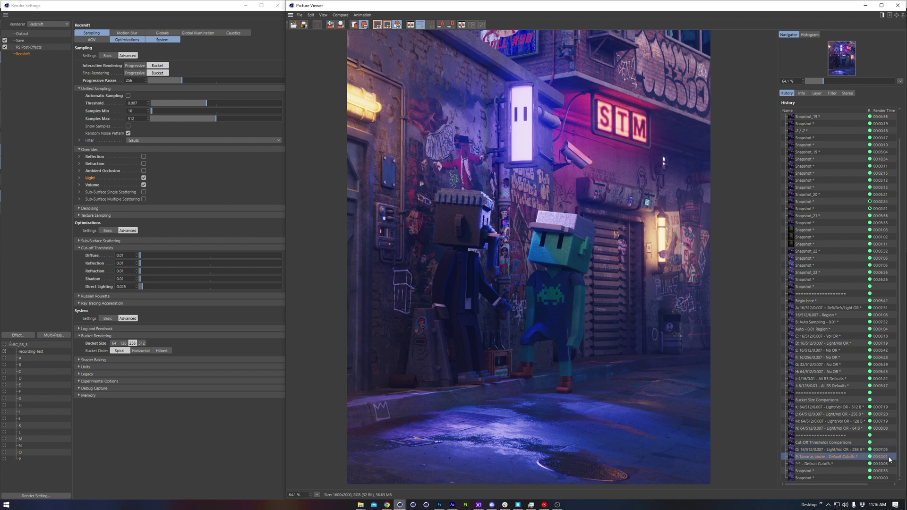